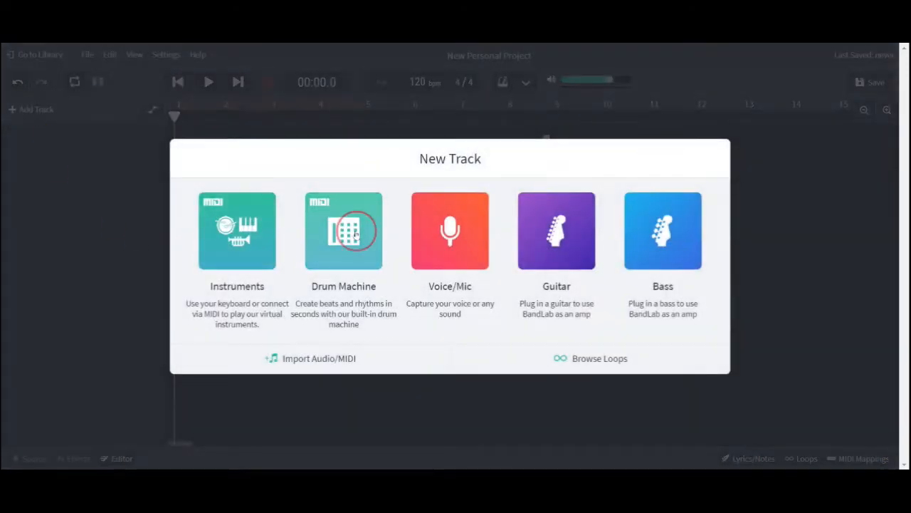
# Create a Drum Machine track and delete its default pattern A and pattern B regions from the timeline.
pyautogui.click(355, 235)
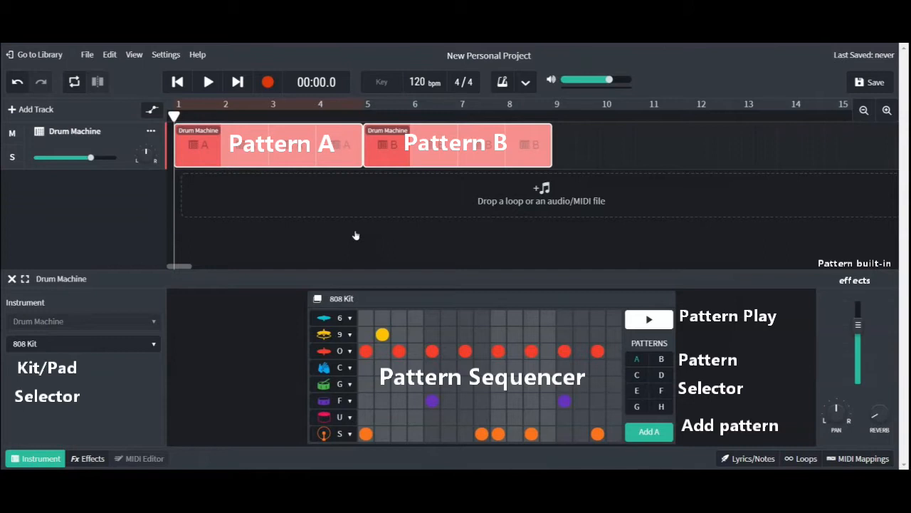
pyautogui.click(358, 238)
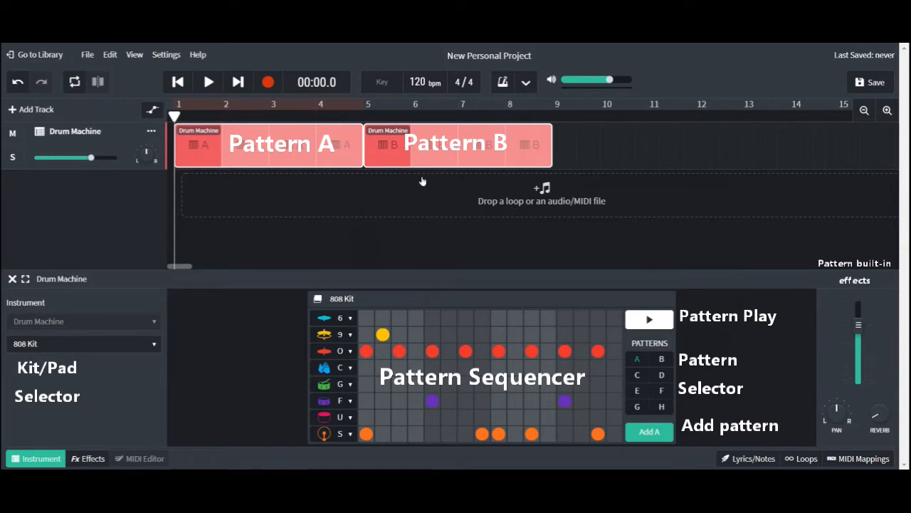
pyautogui.press('Delete')
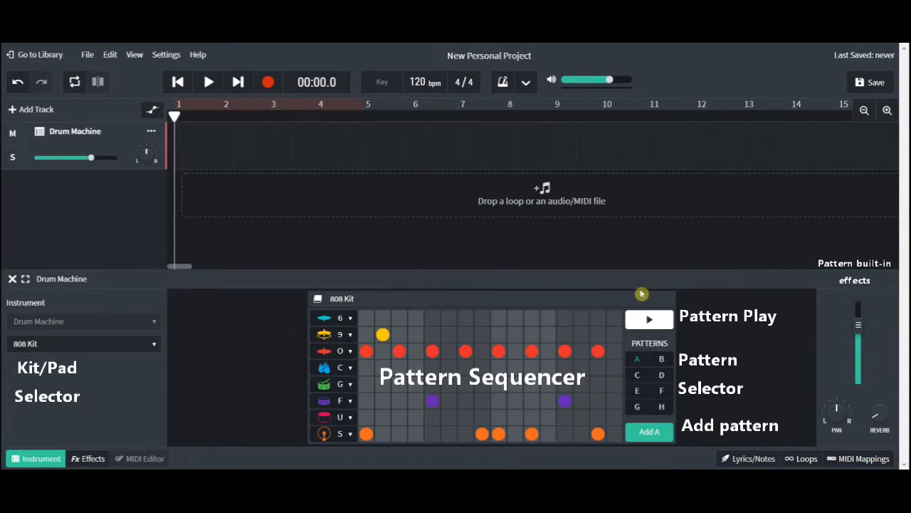
# Look through patterns B, C and A in the drum machine and audition patterns A and B.
pyautogui.click(663, 360)
pyautogui.click(639, 375)
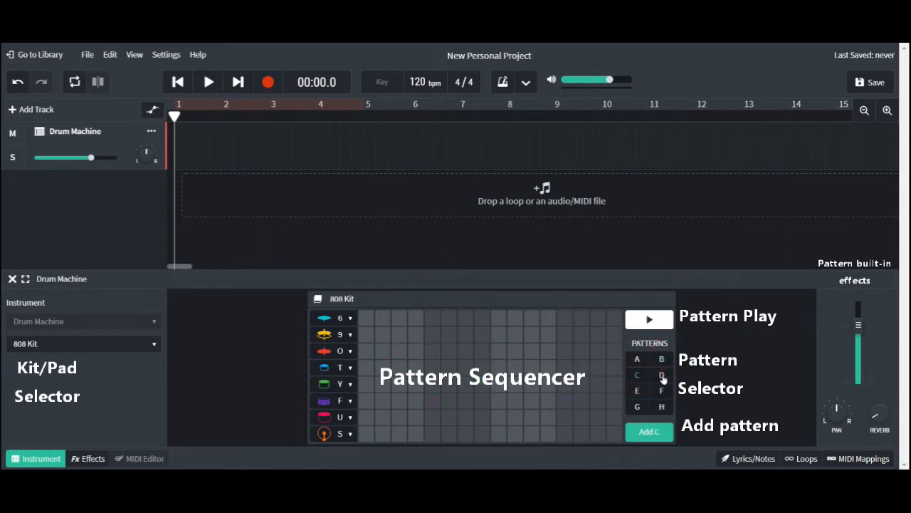
pyautogui.click(640, 360)
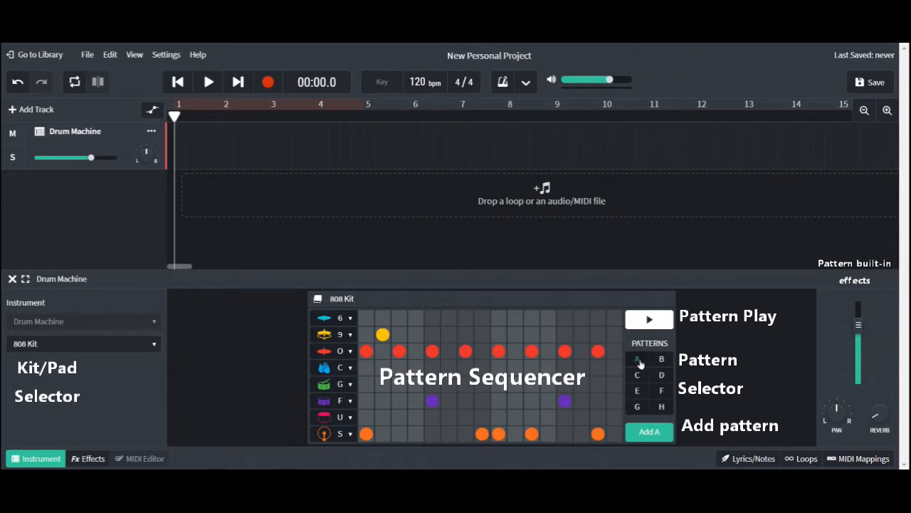
pyautogui.click(661, 322)
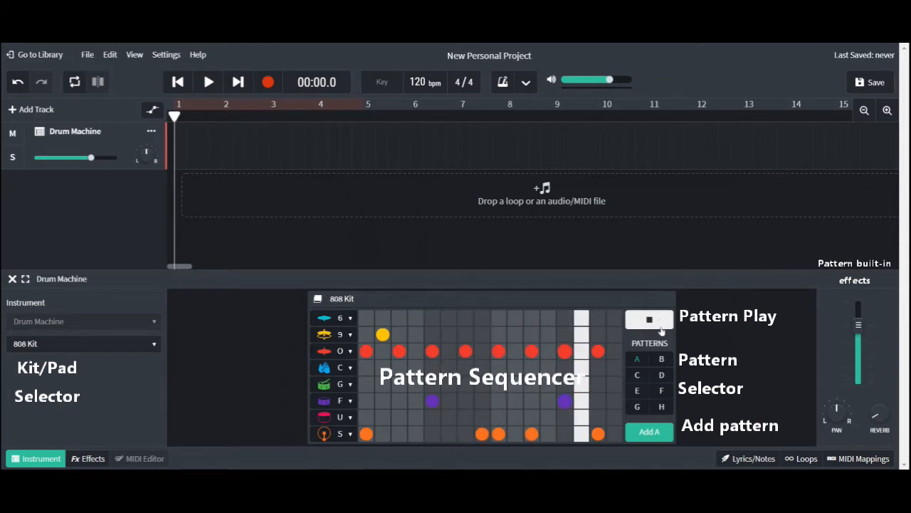
pyautogui.click(662, 360)
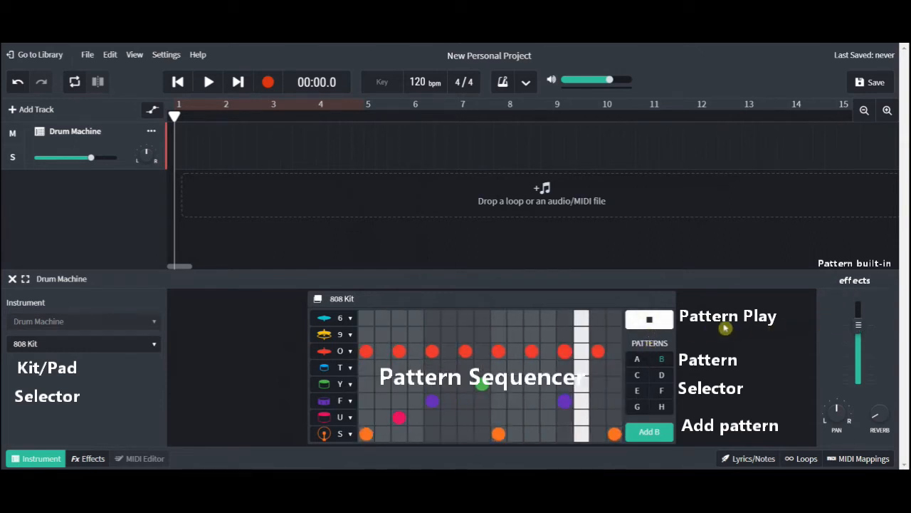
pyautogui.click(637, 359)
pyautogui.click(649, 321)
# Raise the drum machine's volume slightly and try out the reverb at about 31% while pattern A plays.
pyautogui.moveTo(859, 328)
pyautogui.mouseDown()
pyautogui.moveTo(859, 376)
pyautogui.moveTo(858, 320)
pyautogui.mouseUp()
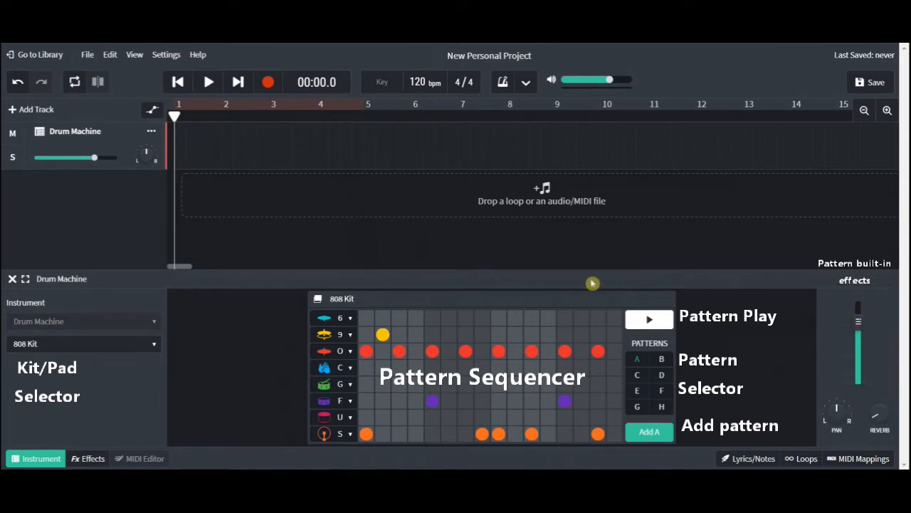
pyautogui.click(650, 319)
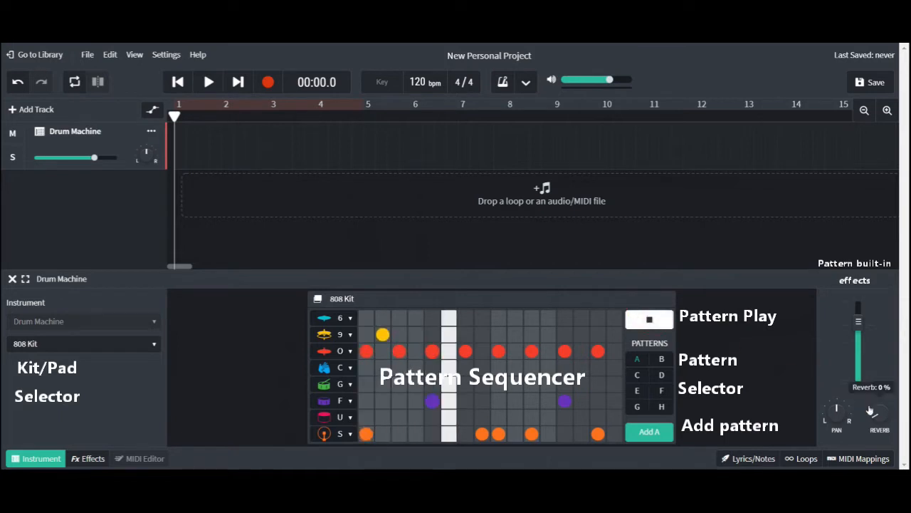
pyautogui.moveTo(878, 423); pyautogui.dragTo(883, 363)
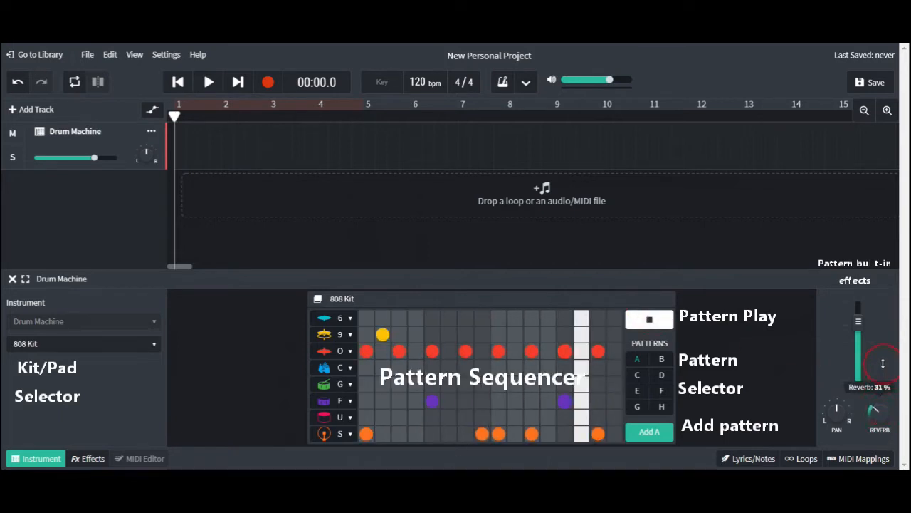
pyautogui.click(650, 321)
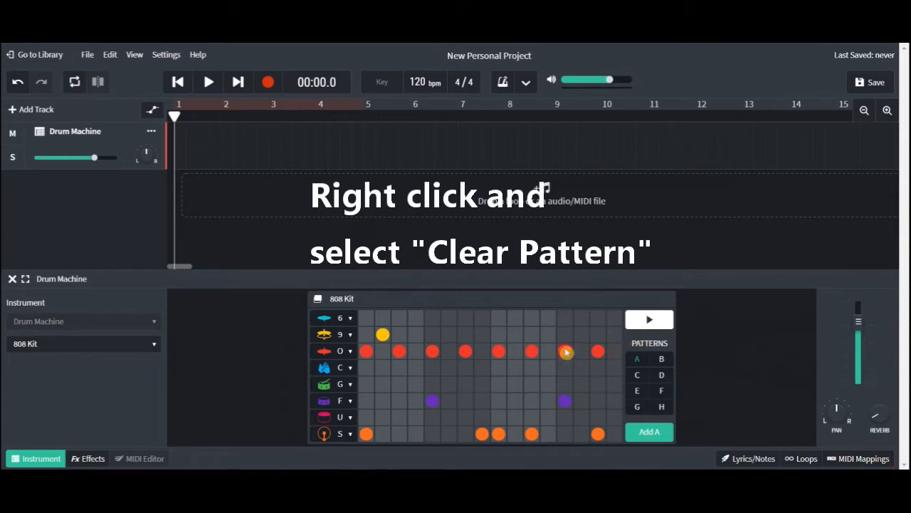
# Clear all the notes from pattern A in the sequencer.
pyautogui.rightClick(532, 334)
pyautogui.click(559, 344)
pyautogui.rightClick(554, 335)
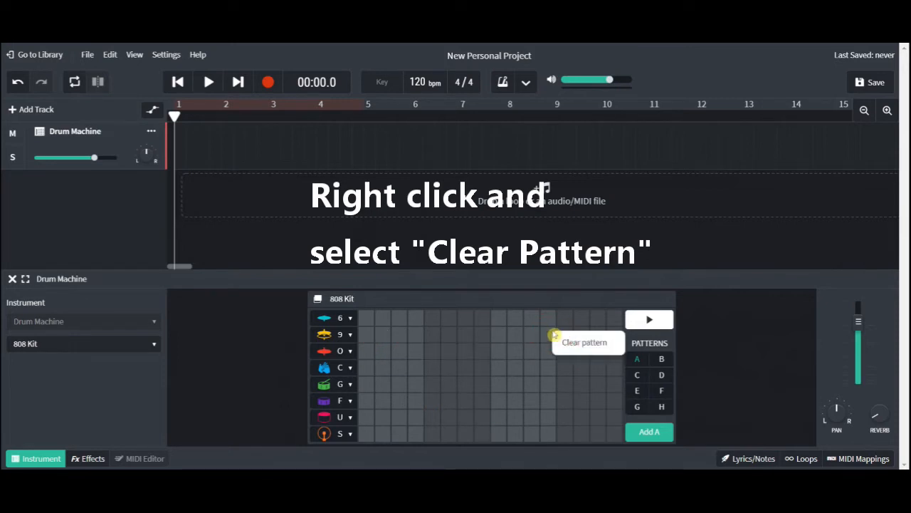
pyautogui.click(532, 350)
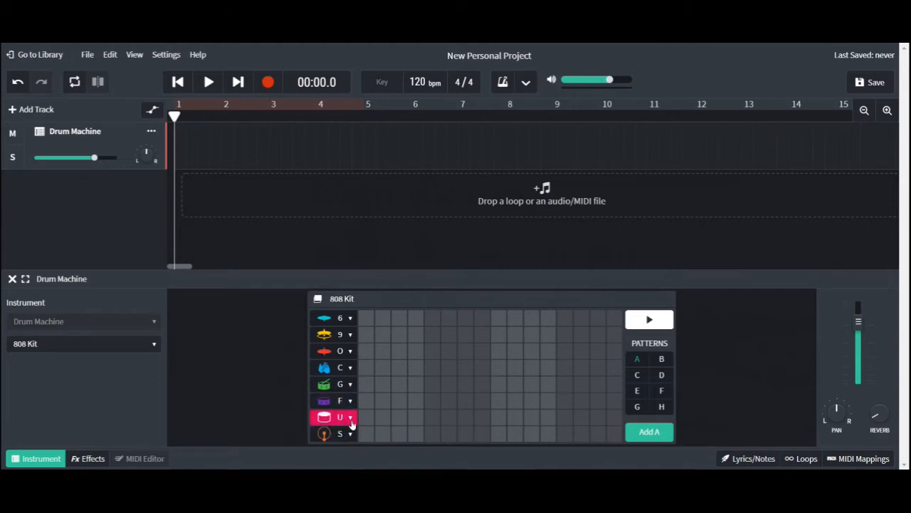
# Program pattern A with kicks on steps 1 and 9, snares on 5 and 13, and closed hi-hats on all 16 steps, and audition it.
pyautogui.click(349, 351)
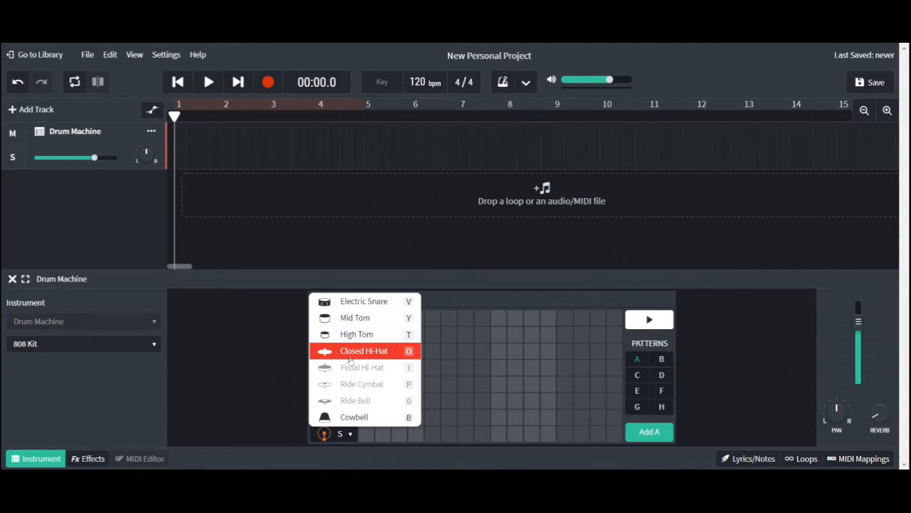
pyautogui.click(289, 403)
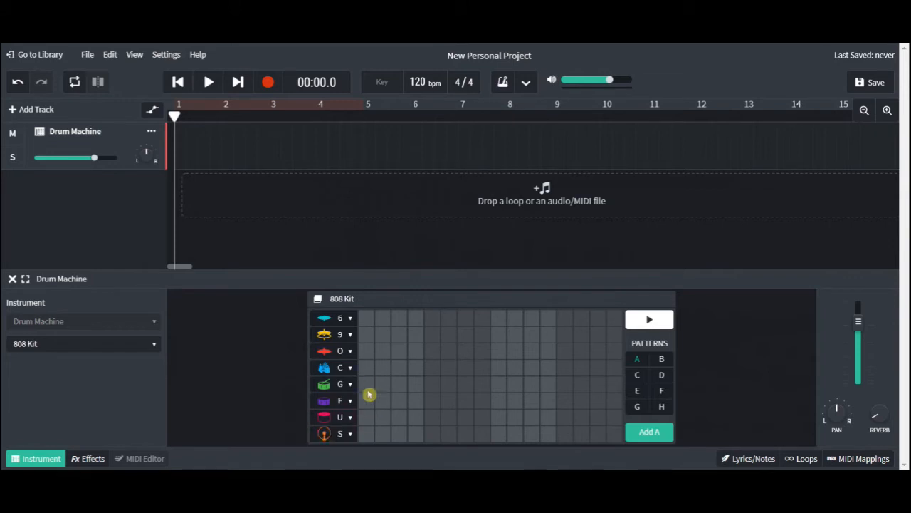
pyautogui.click(368, 434)
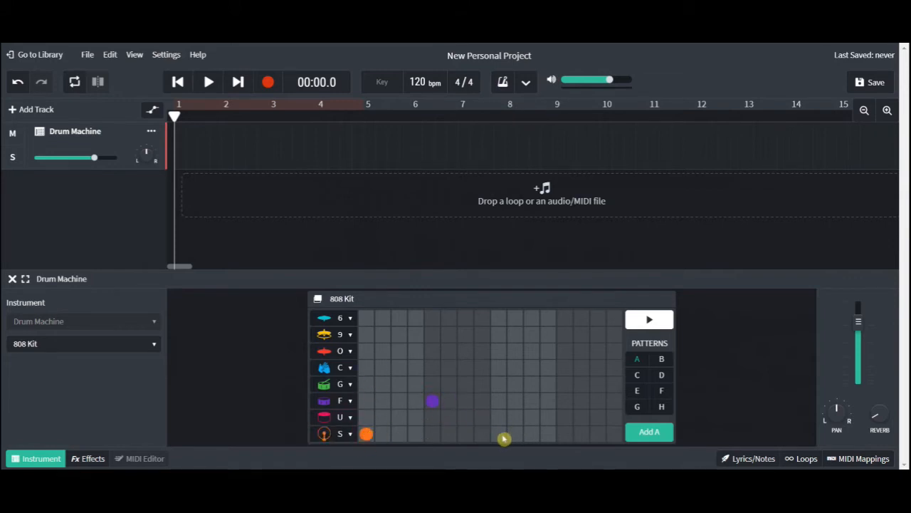
pyautogui.click(565, 403)
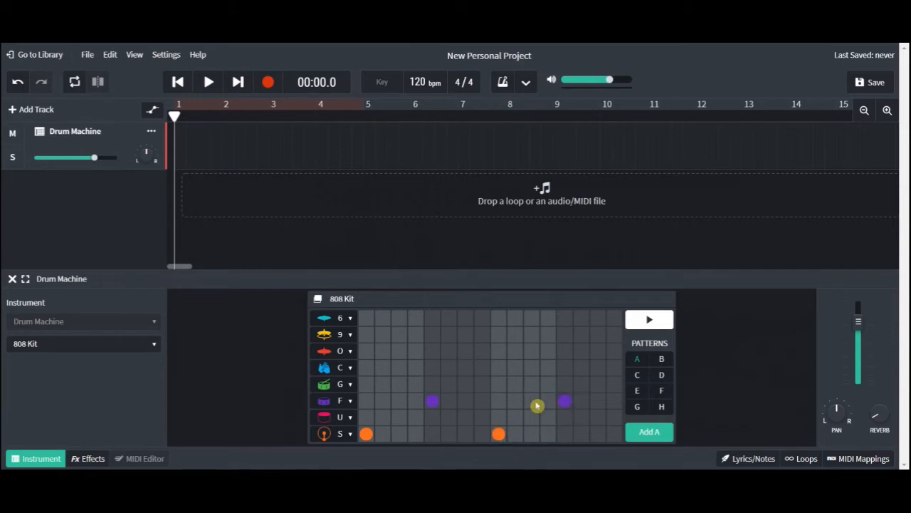
pyautogui.moveTo(369, 356); pyautogui.dragTo(614, 354)
pyautogui.click(650, 320)
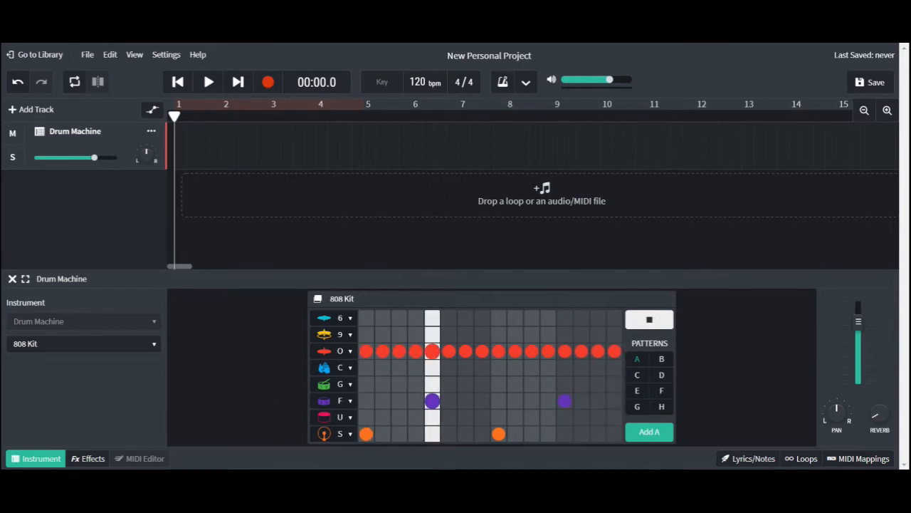
pyautogui.click(652, 321)
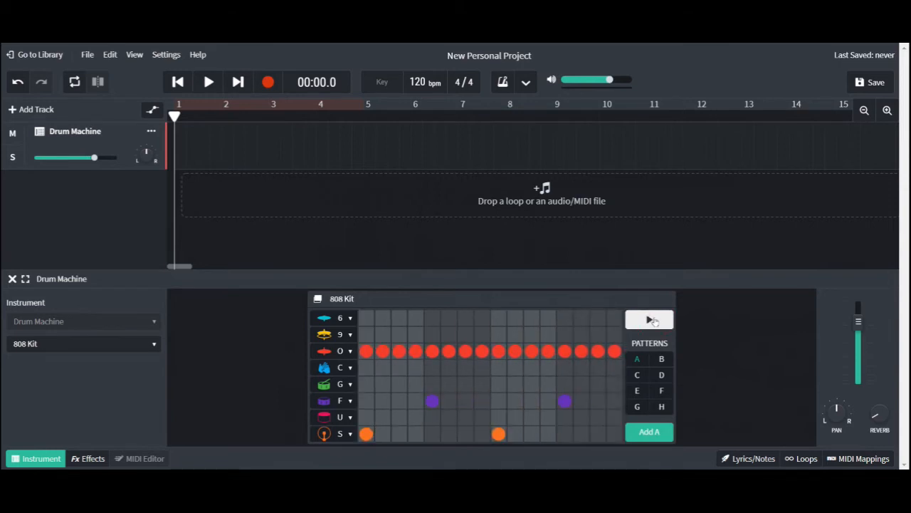
# Remove the U-row note on step 3, mid tom on step 8 and kick on step 16 from pattern B while it plays.
pyautogui.click(662, 361)
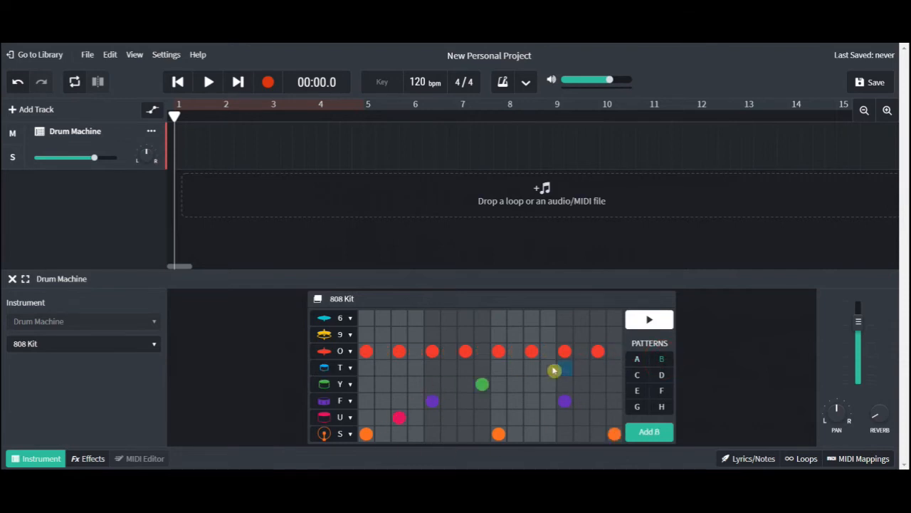
pyautogui.click(645, 324)
pyautogui.click(398, 417)
pyautogui.click(482, 385)
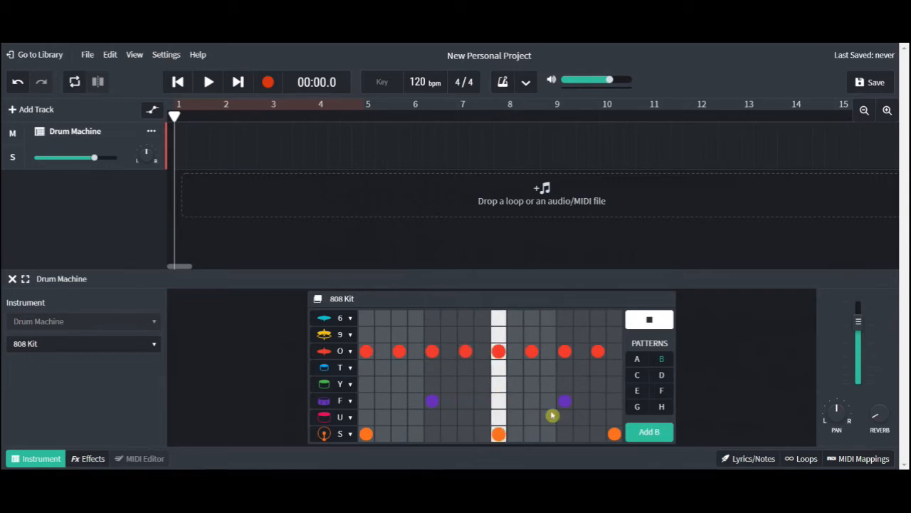
pyautogui.click(612, 435)
pyautogui.click(656, 322)
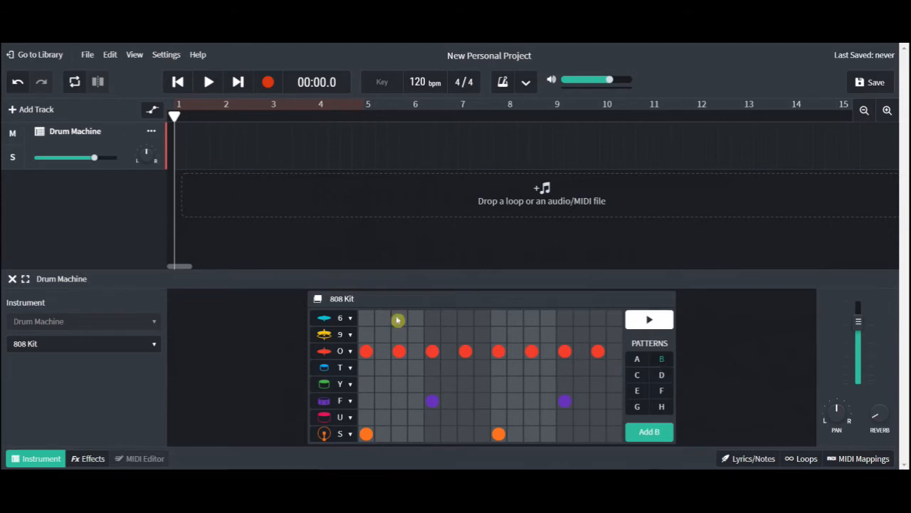
# Add pattern B at bar 1 and pattern A at bar 2 of the Drum Machine track.
pyautogui.click(649, 433)
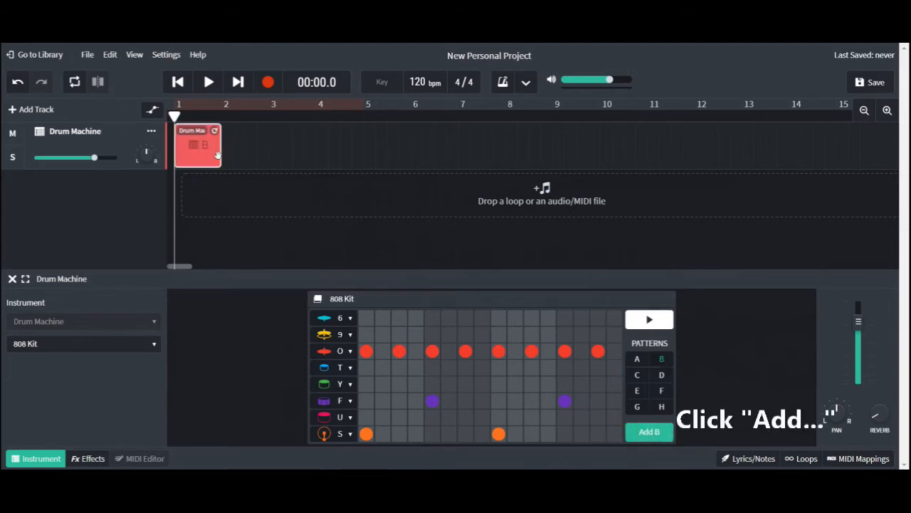
pyautogui.moveTo(174, 115); pyautogui.dragTo(223, 116)
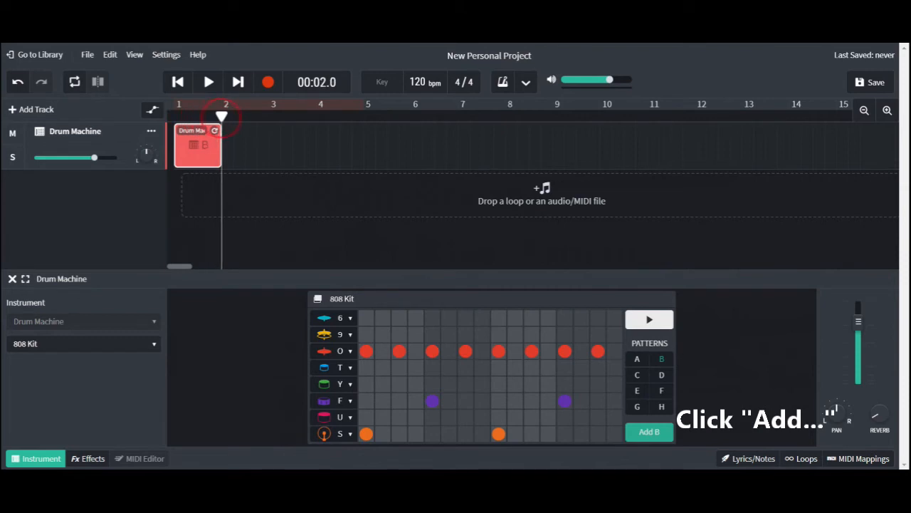
pyautogui.click(638, 360)
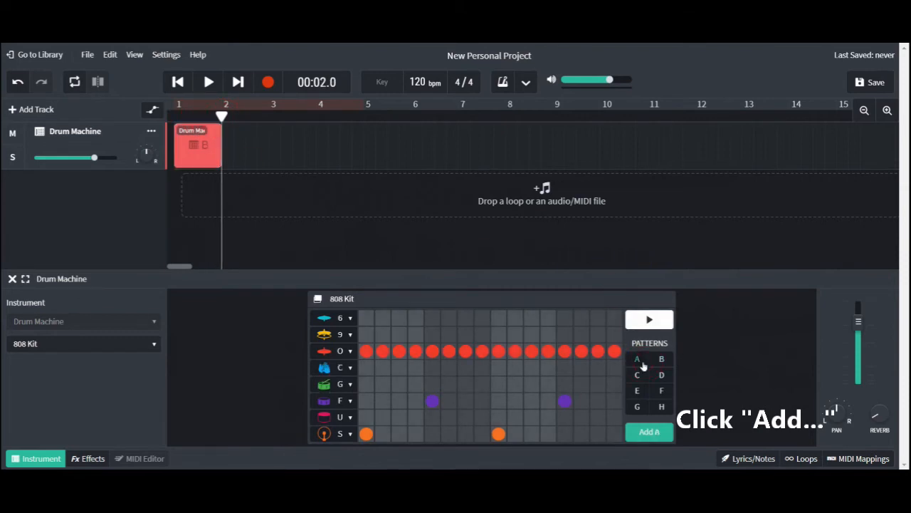
pyautogui.click(651, 433)
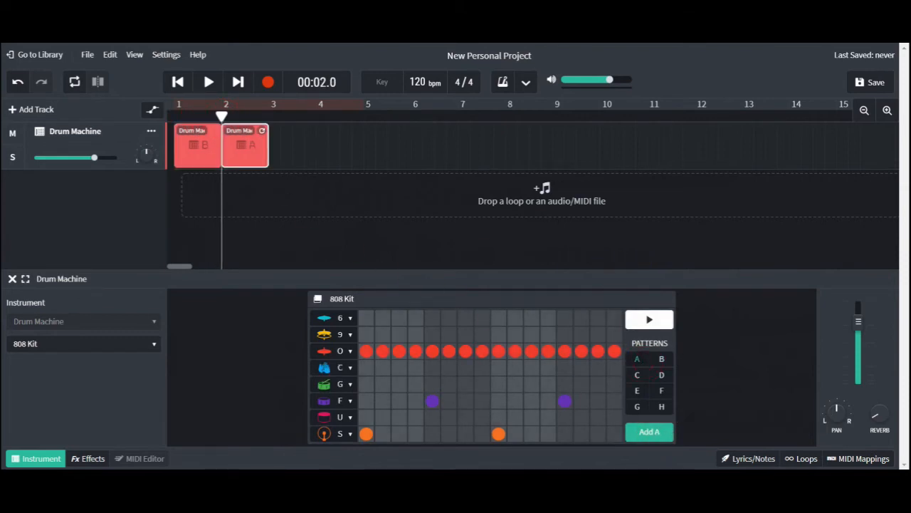
# Copy the B and A regions, paste them at bar 3, and play the track from the beginning.
pyautogui.click(270, 114)
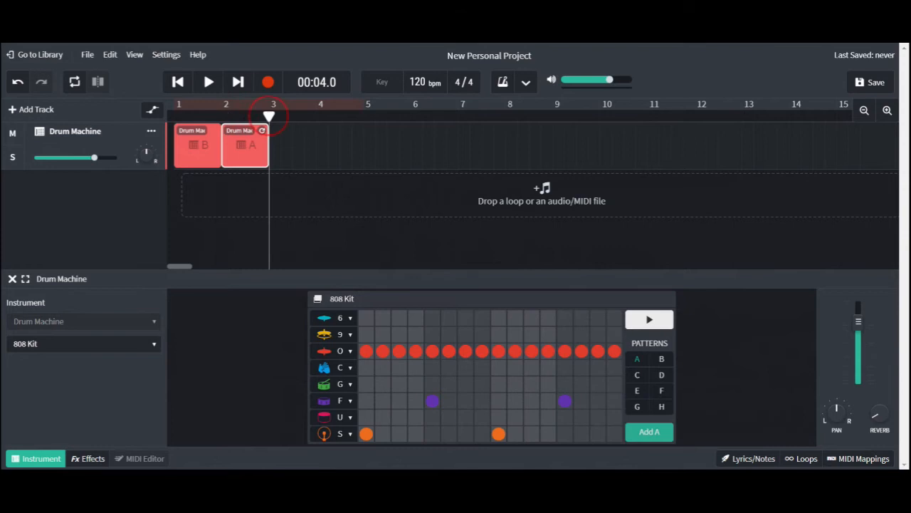
pyautogui.click(203, 161)
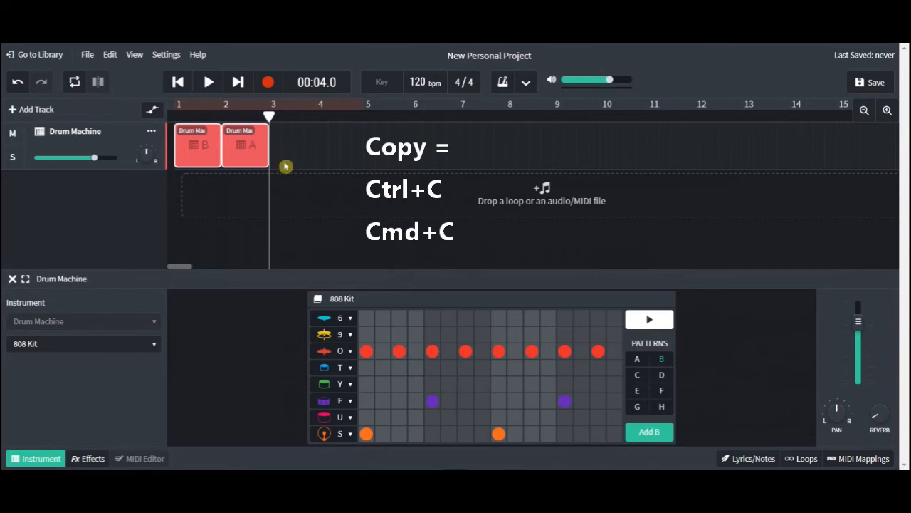
pyautogui.hotkey('ctrl', 'v')
pyautogui.click(178, 82)
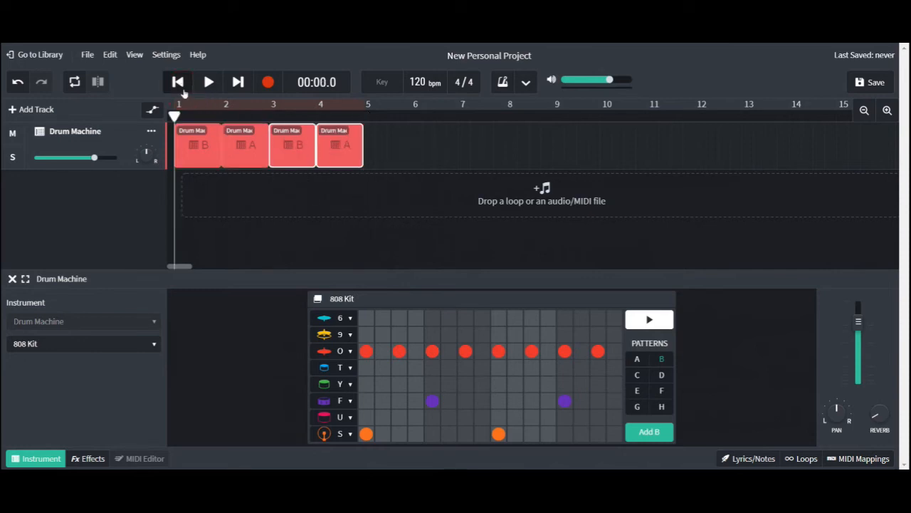
pyautogui.click(208, 83)
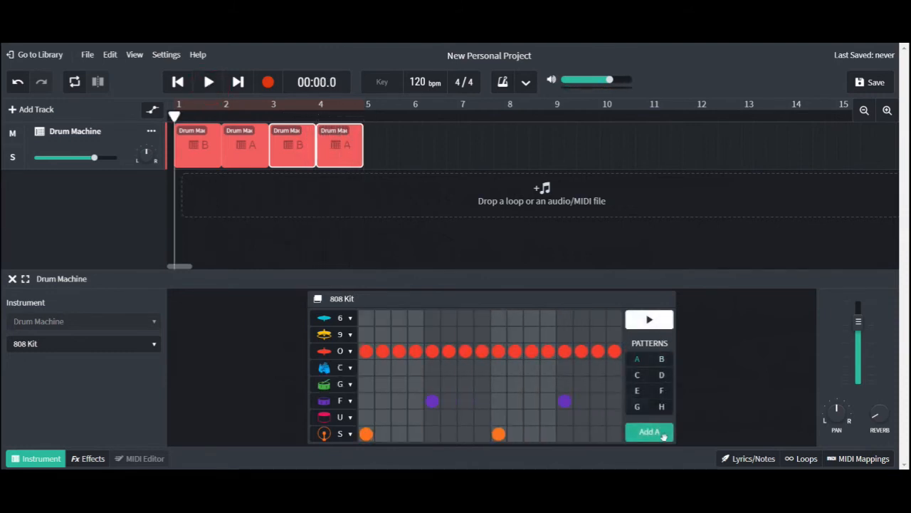
# Remove the closed hi-hats on steps 6, 8, 10 and 12 from pattern A while it plays.
pyautogui.click(650, 320)
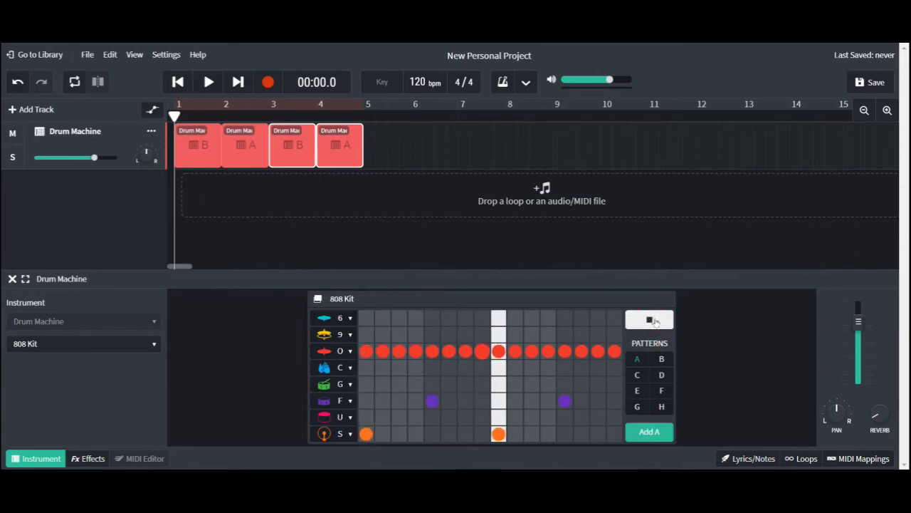
pyautogui.click(463, 355)
pyautogui.click(452, 354)
pyautogui.click(482, 354)
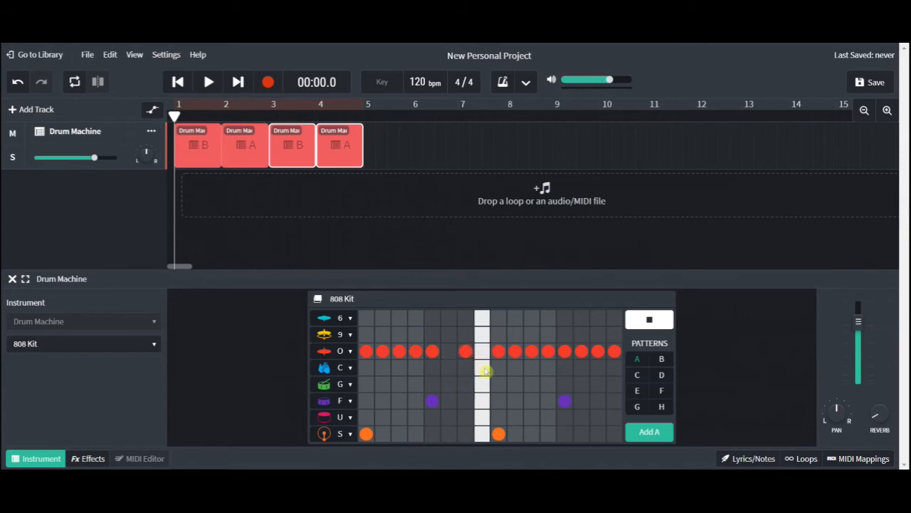
pyautogui.click(516, 353)
pyautogui.click(657, 324)
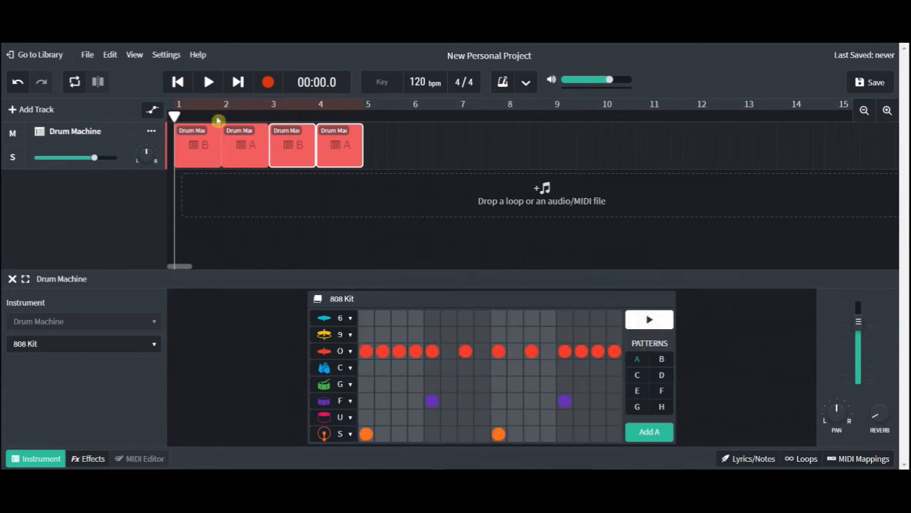
# Play the track from bar 2 to hear the edited pattern A in the arrangement.
pyautogui.click(222, 116)
pyautogui.click(207, 89)
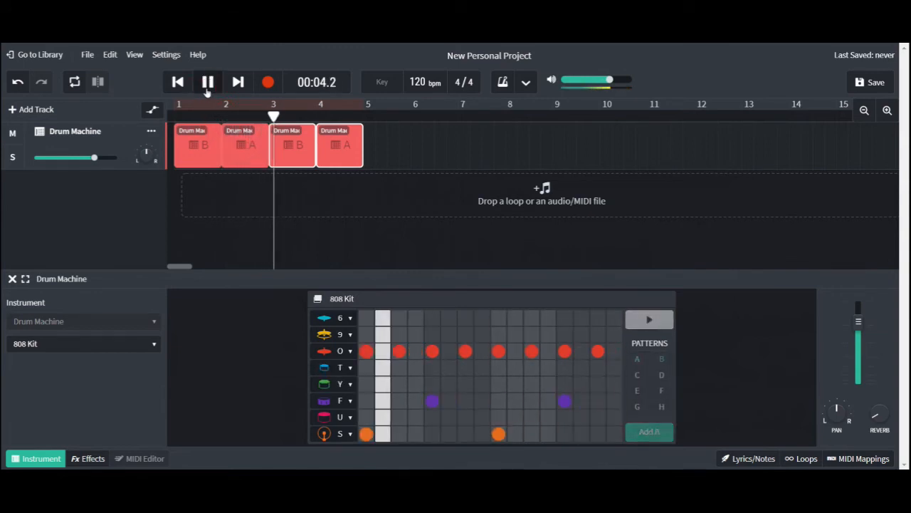
pyautogui.click(207, 89)
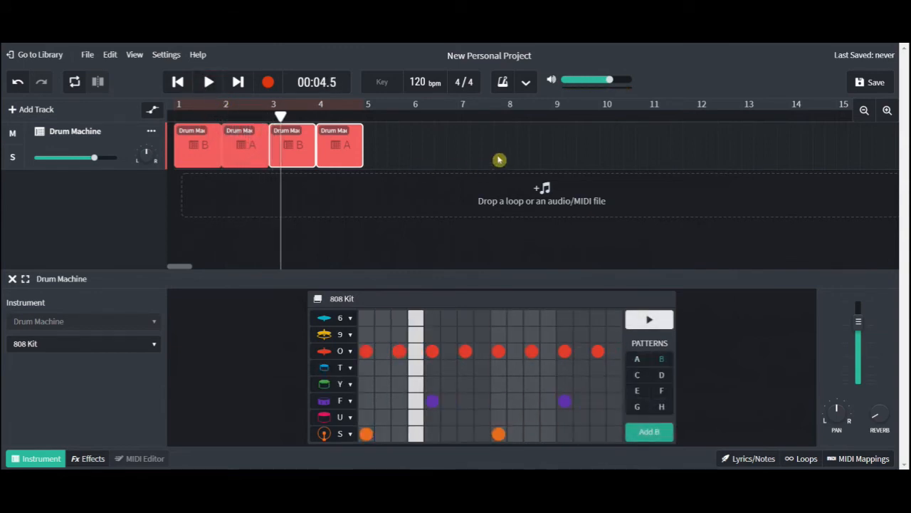
# Play pattern B in Live mode and record extra kick hits on steps 2, 3 and 5, then leave Live mode.
pyautogui.click(648, 319)
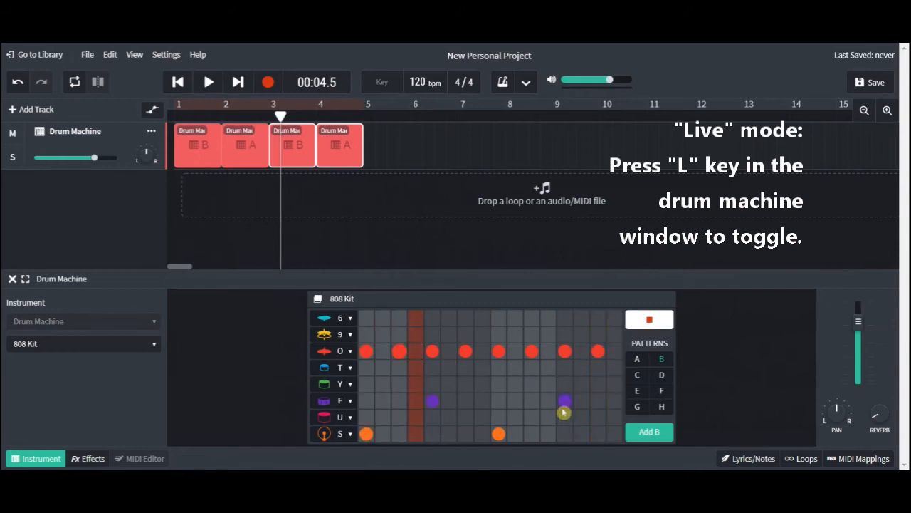
pyautogui.press('s')
pyautogui.press('s')
pyautogui.press('s')
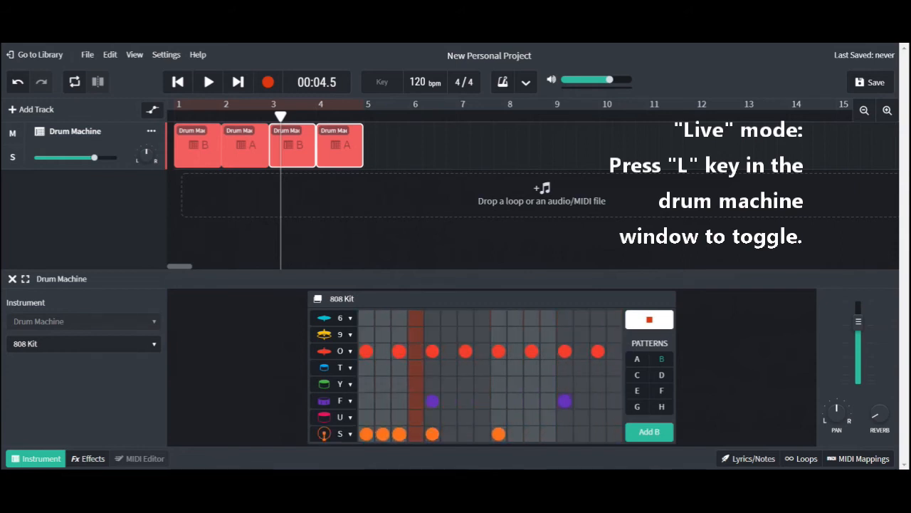
pyautogui.press('l')
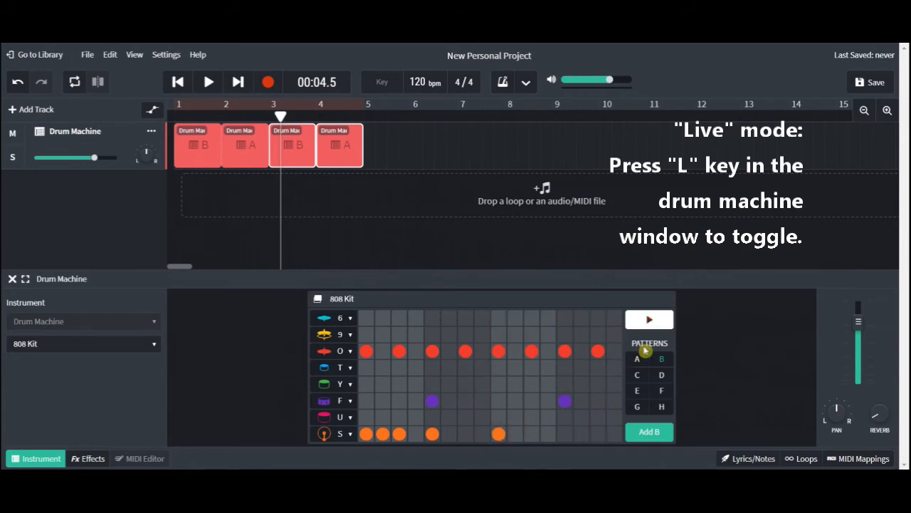
# Remove the live-recorded kicks on steps 2, 3 and 5 from pattern B.
pyautogui.click(383, 434)
pyautogui.click(399, 433)
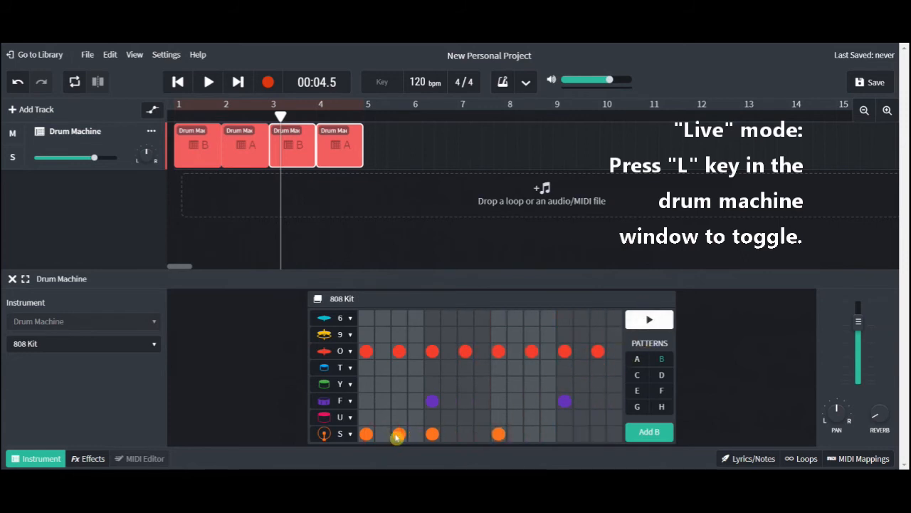
pyautogui.click(432, 434)
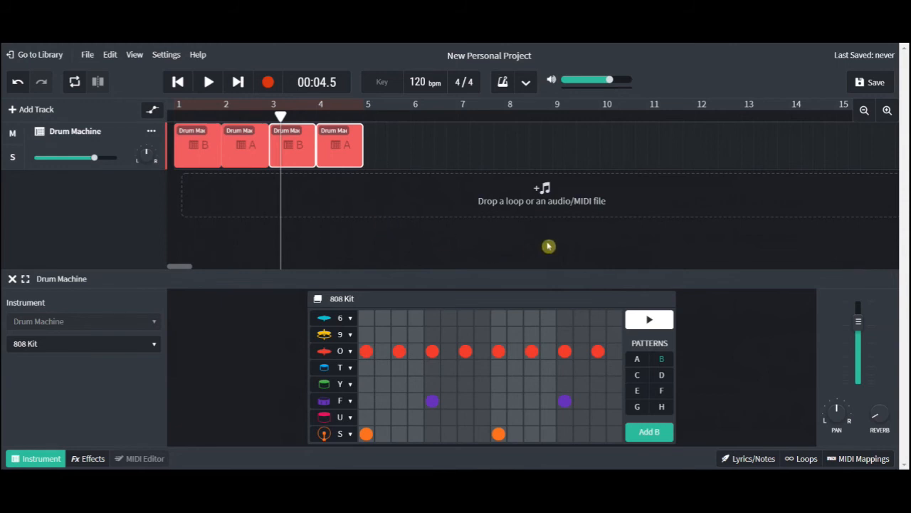
# Change the project's time signature to 3/4 and turn on the metronome.
pyautogui.click(457, 83)
pyautogui.click(459, 135)
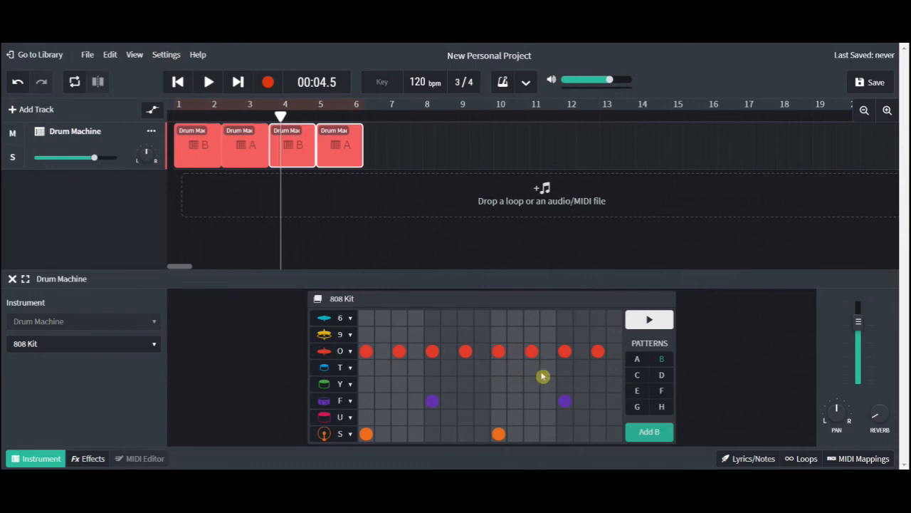
pyautogui.click(502, 82)
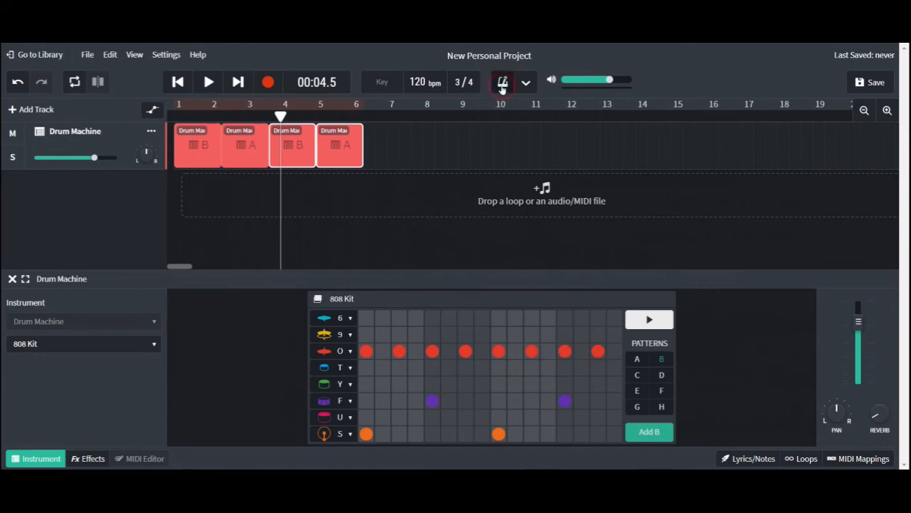
# Play the track from the beginning to hear the drum patterns against the 3/4 metronome, then stop playback.
pyautogui.click(182, 83)
pyautogui.click(178, 83)
pyautogui.click(208, 83)
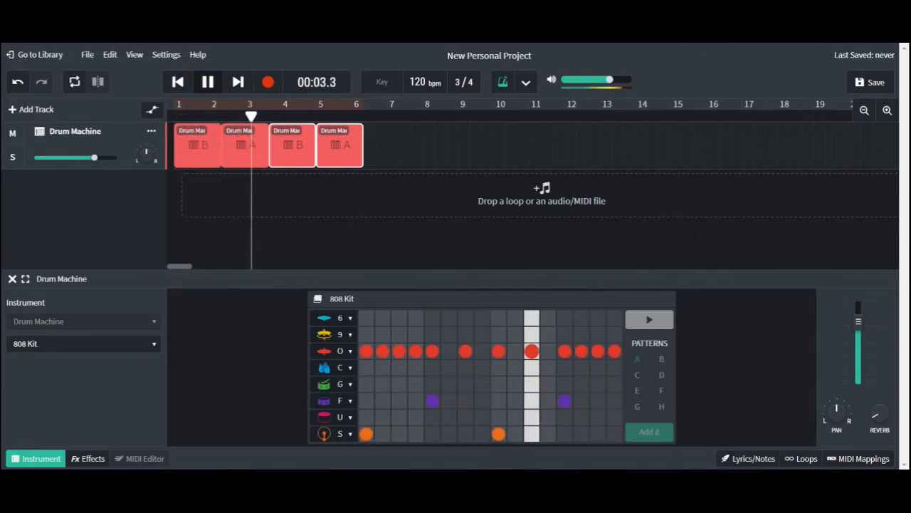
pyautogui.press('space')
# Set the time signature to 4/4 and play the first bar from the beginning with the metronome on.
pyautogui.click(451, 87)
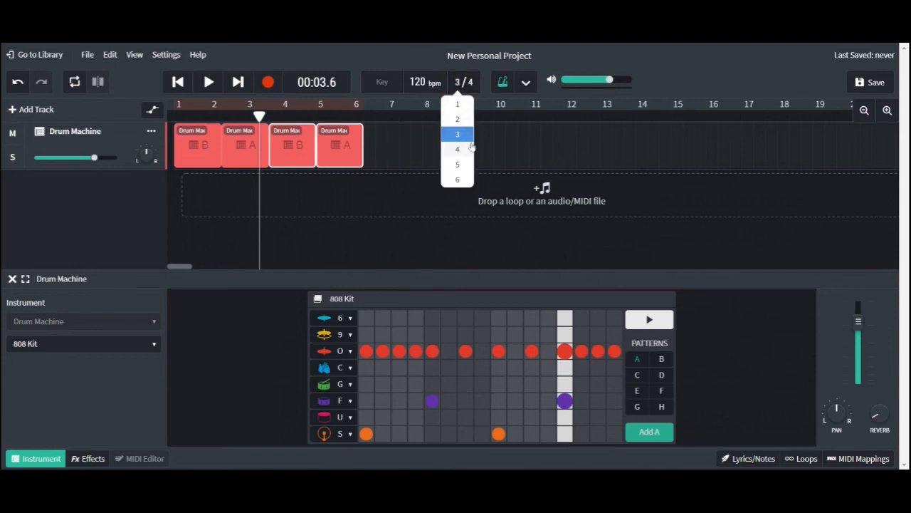
pyautogui.click(463, 151)
pyautogui.click(178, 82)
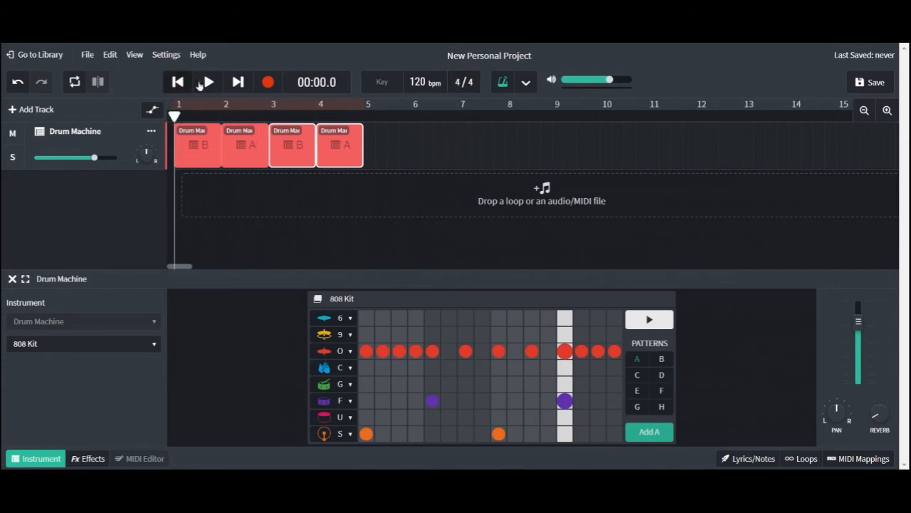
pyautogui.click(207, 82)
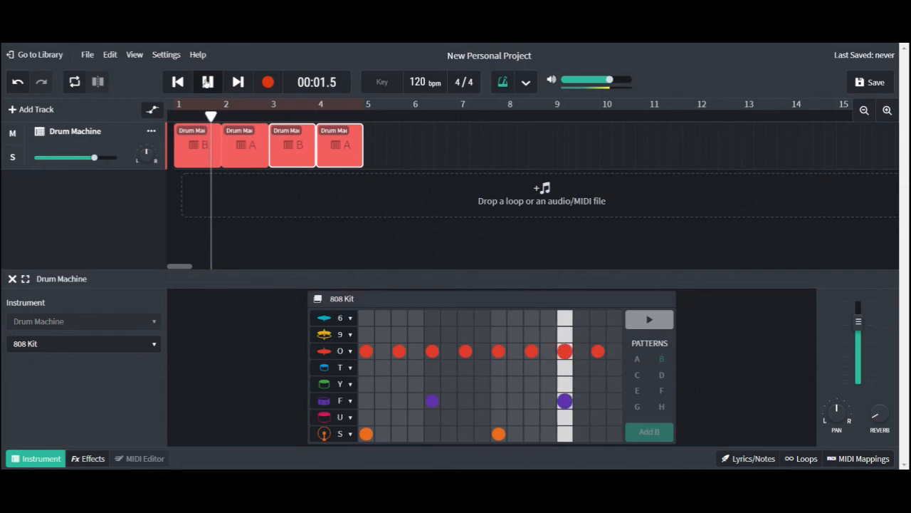
pyautogui.click(207, 82)
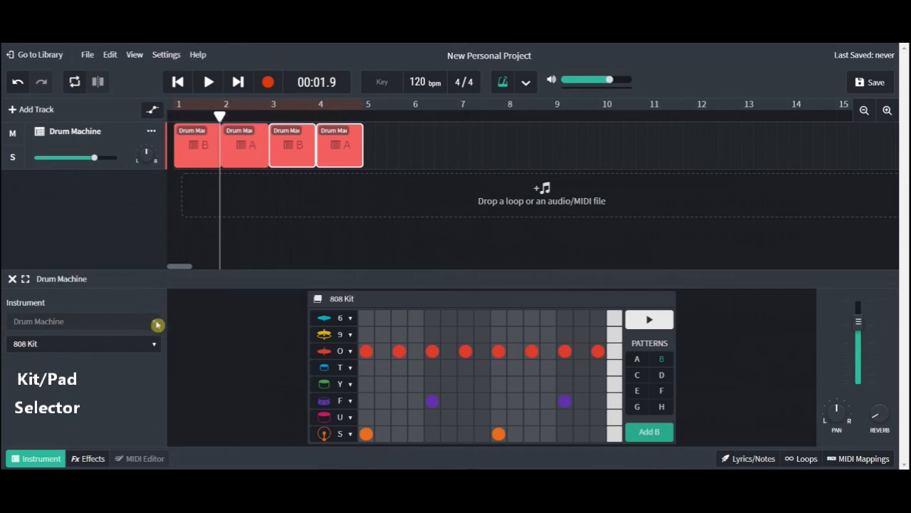
# Preview the Atlanta Hip Hop Kit among the pad kits and Classic Rock among the drum kits.
pyautogui.click(157, 344)
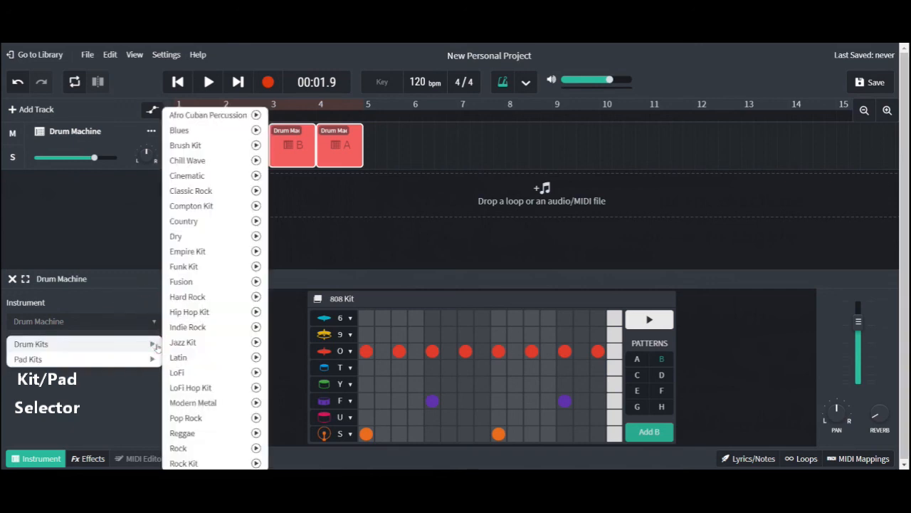
pyautogui.moveTo(153, 360)
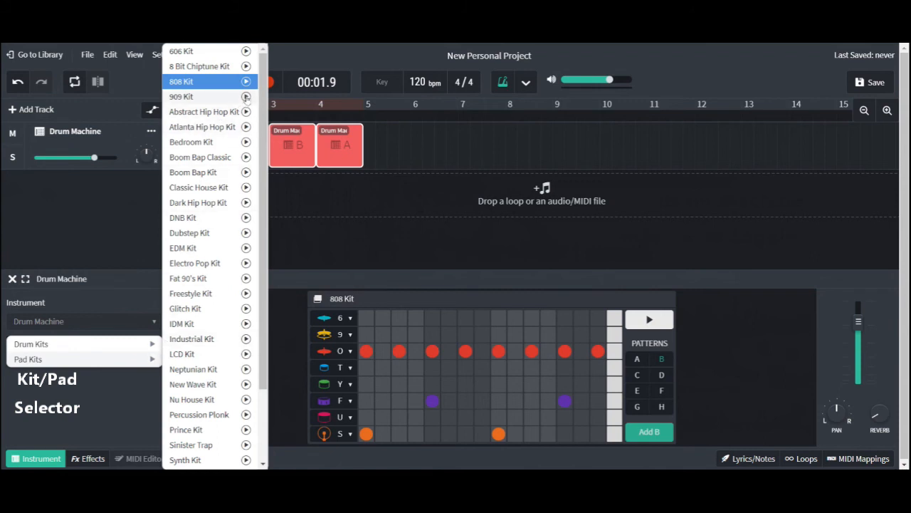
pyautogui.click(247, 131)
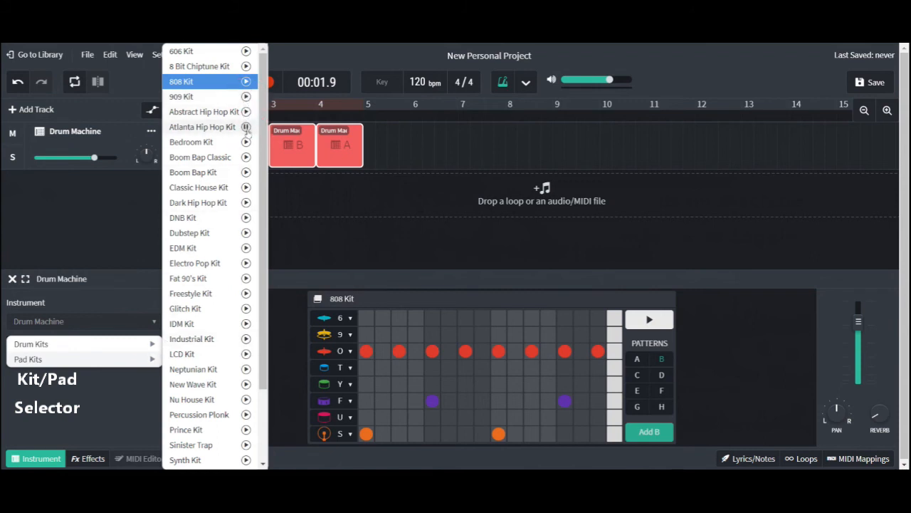
pyautogui.moveTo(104, 344)
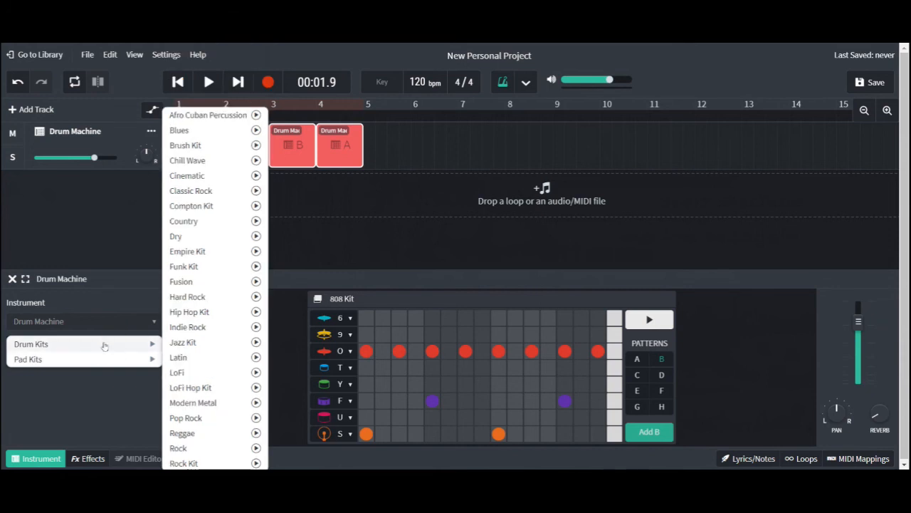
pyautogui.click(256, 191)
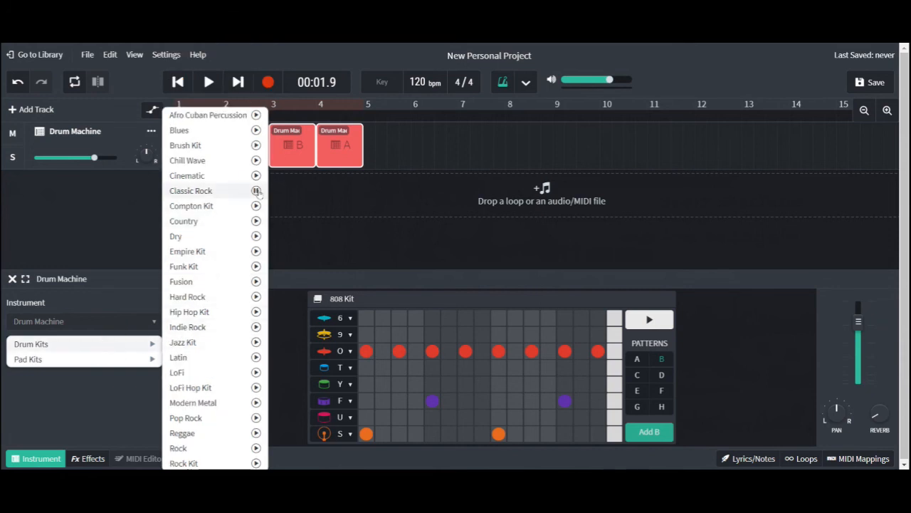
pyautogui.click(222, 193)
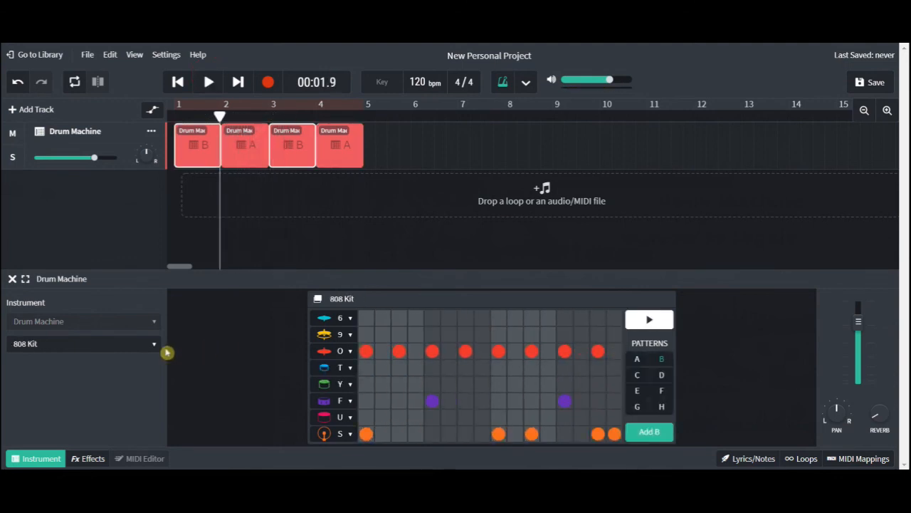
# Return the playhead to the start of the track.
pyautogui.click(177, 81)
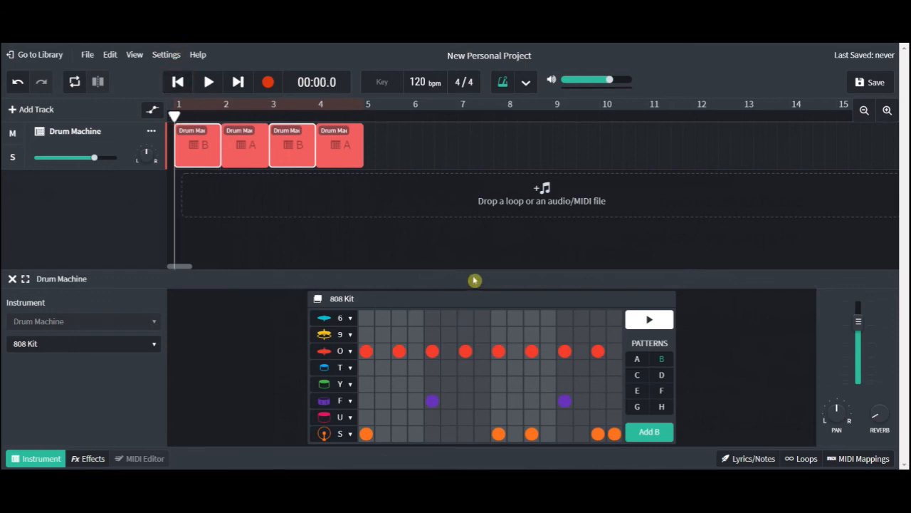